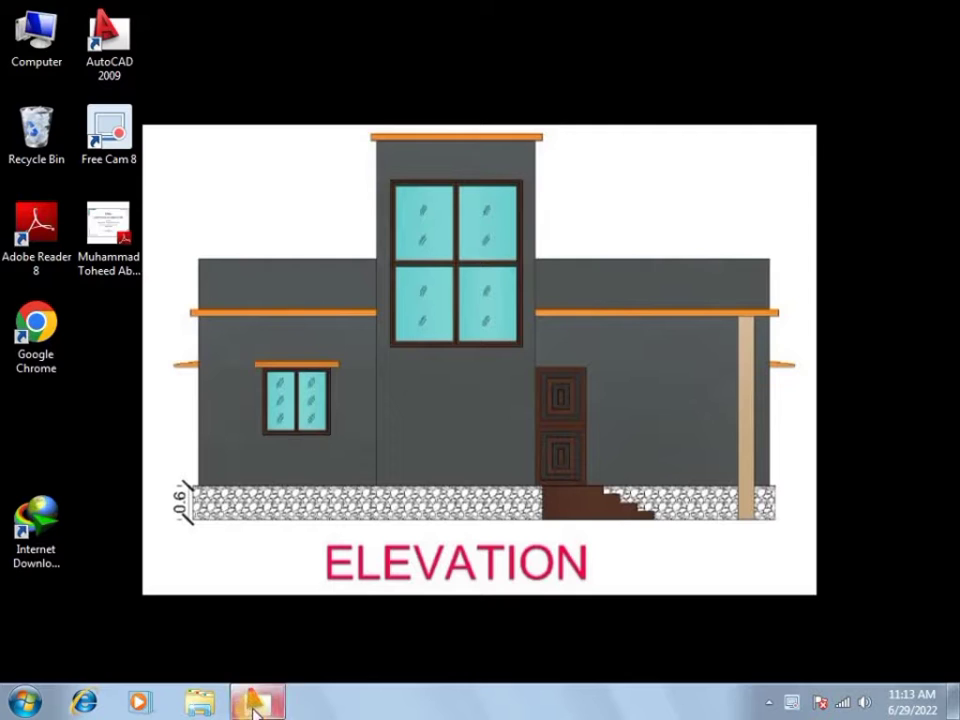
Restore the AutoCAD drawing window and start the LINE command with L
mouse_move(257, 702)
left_click(200, 572)
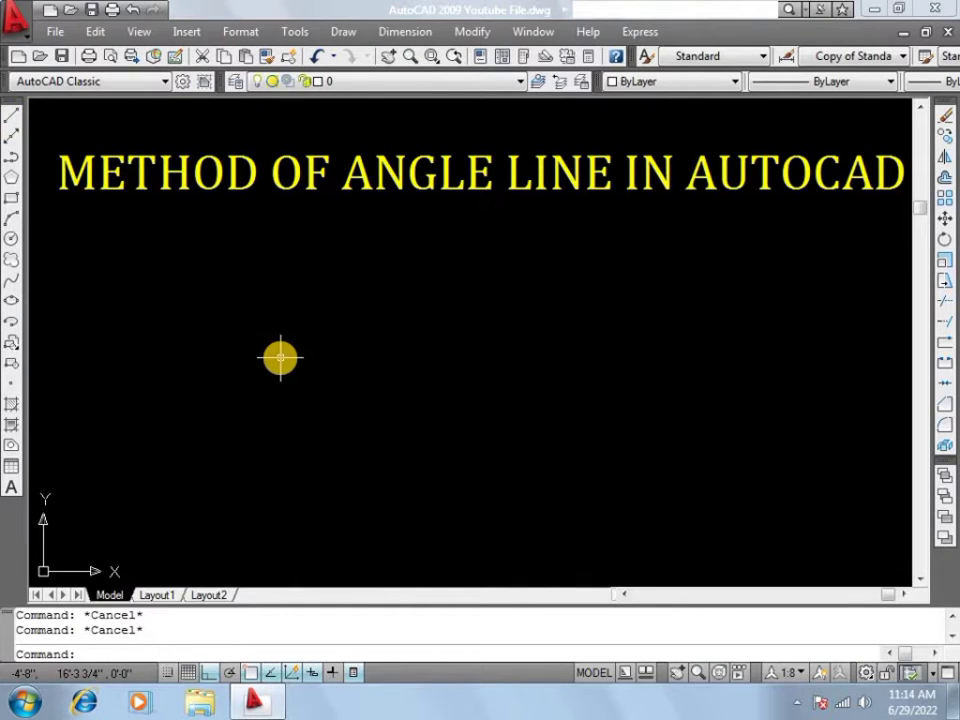
type("l")
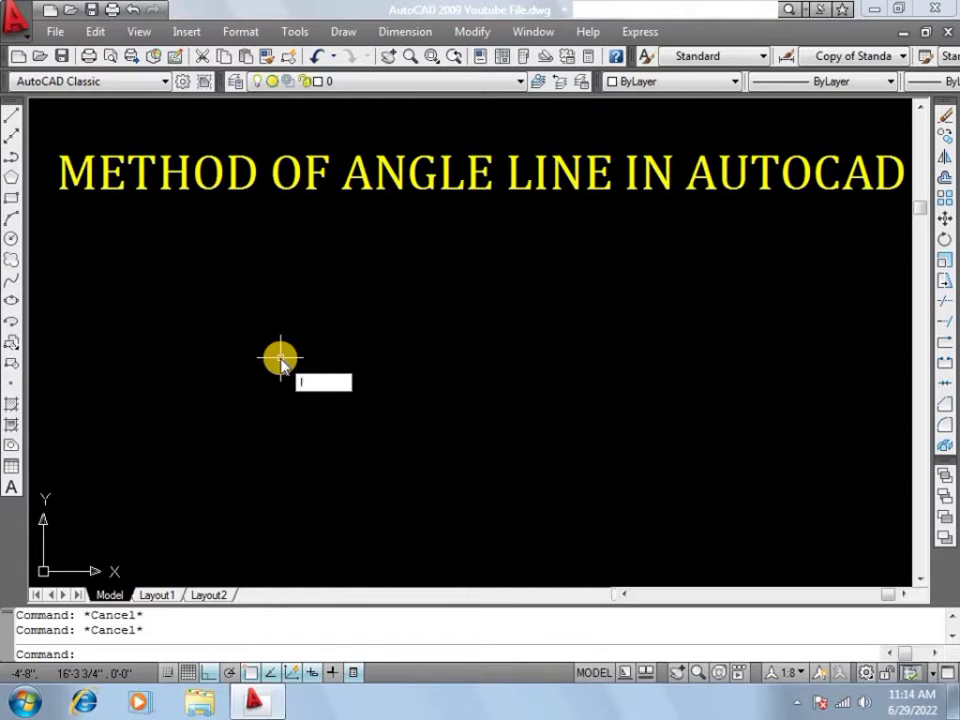
key("Return")
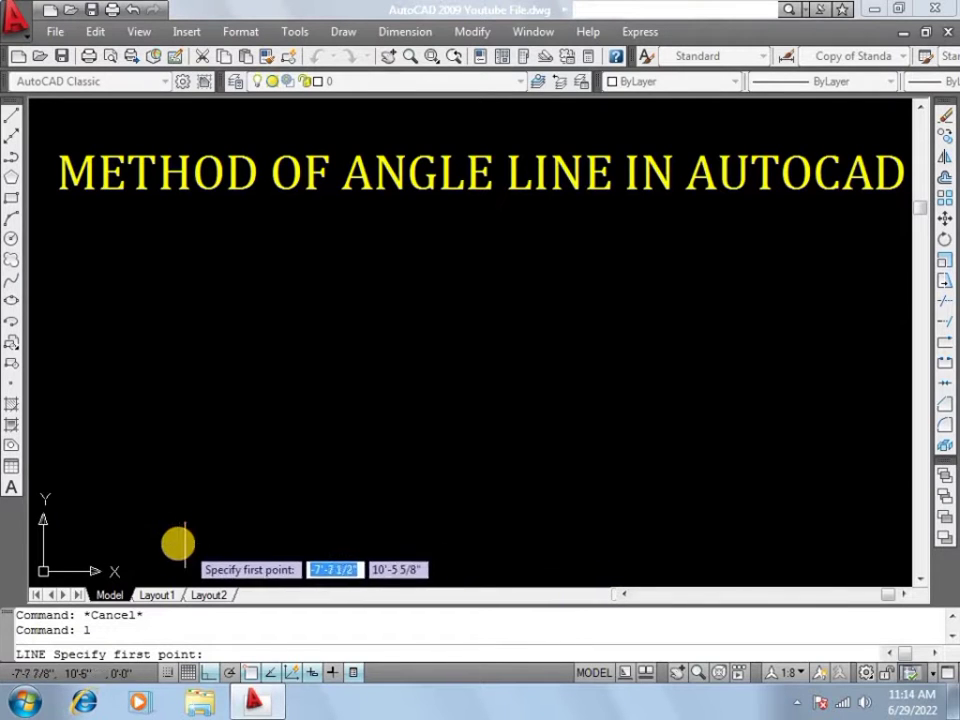
Draw a line from near the lower left with length 8' at 45° (@8'<45), then end LINE
left_click(133, 538)
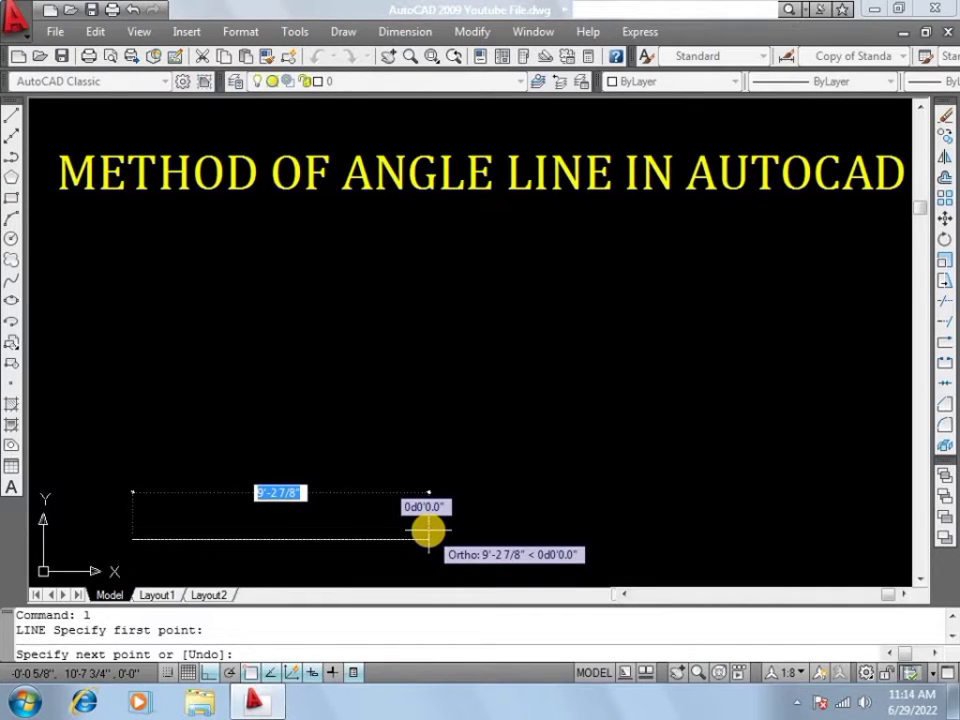
type("8'")
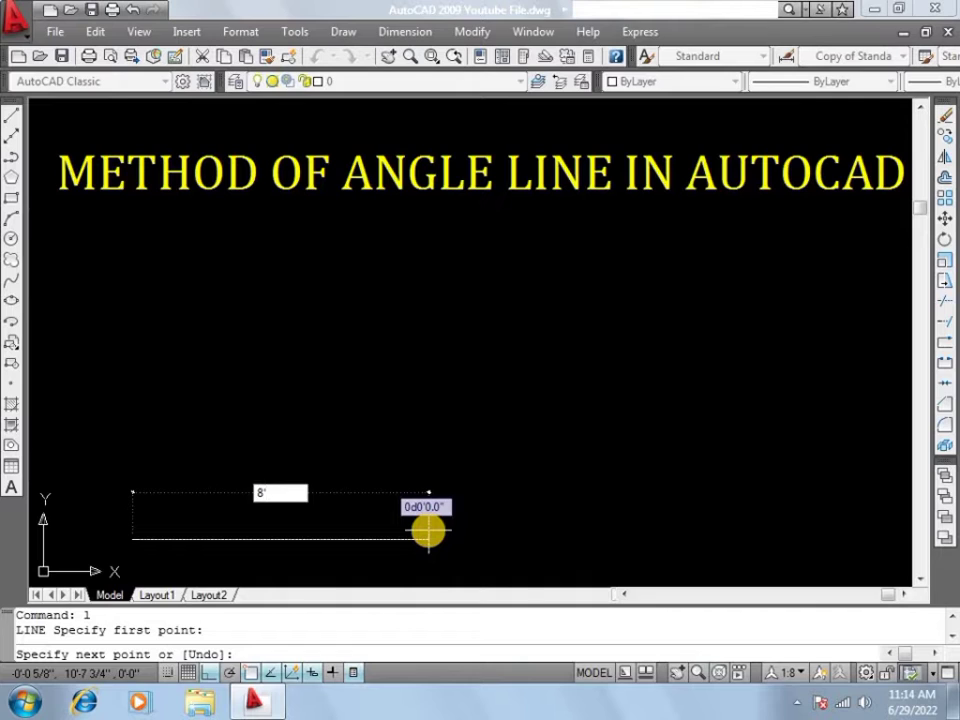
key("Tab")
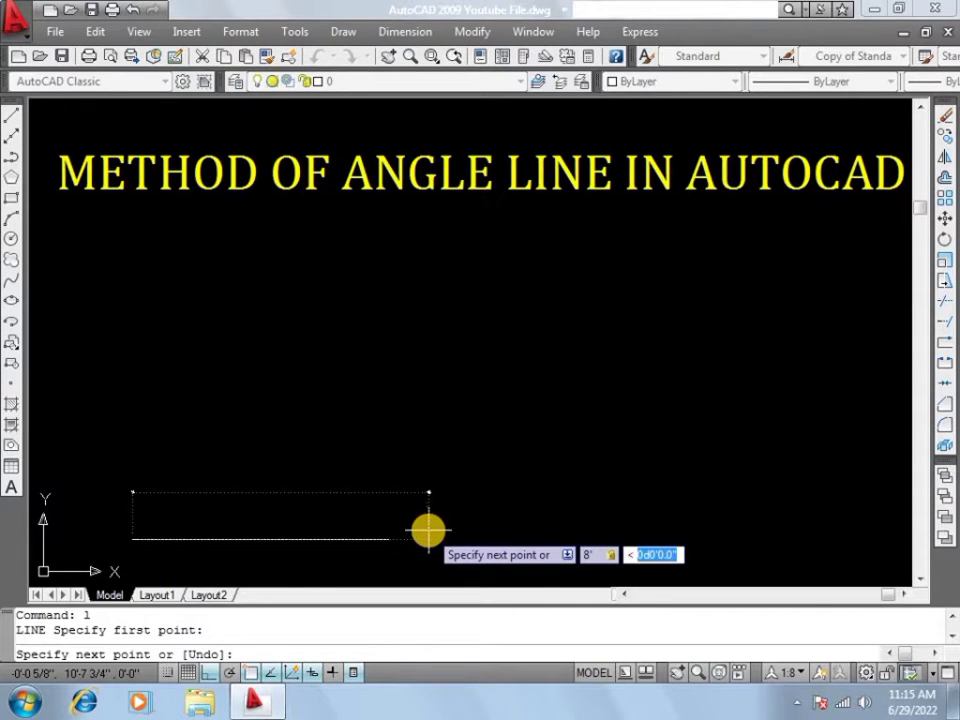
type("45")
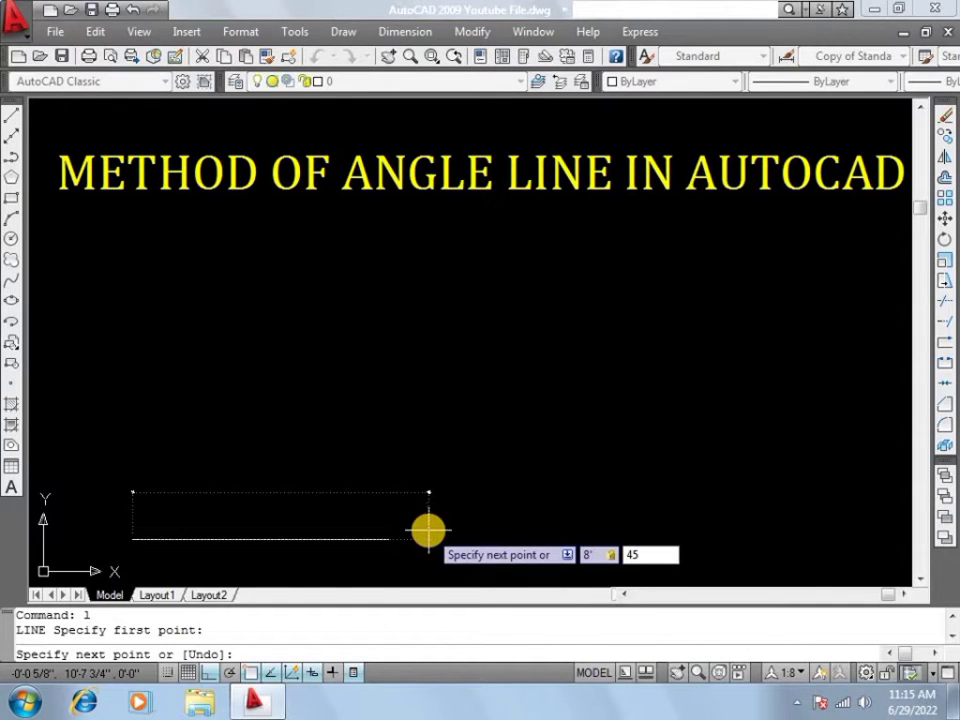
key("Return")
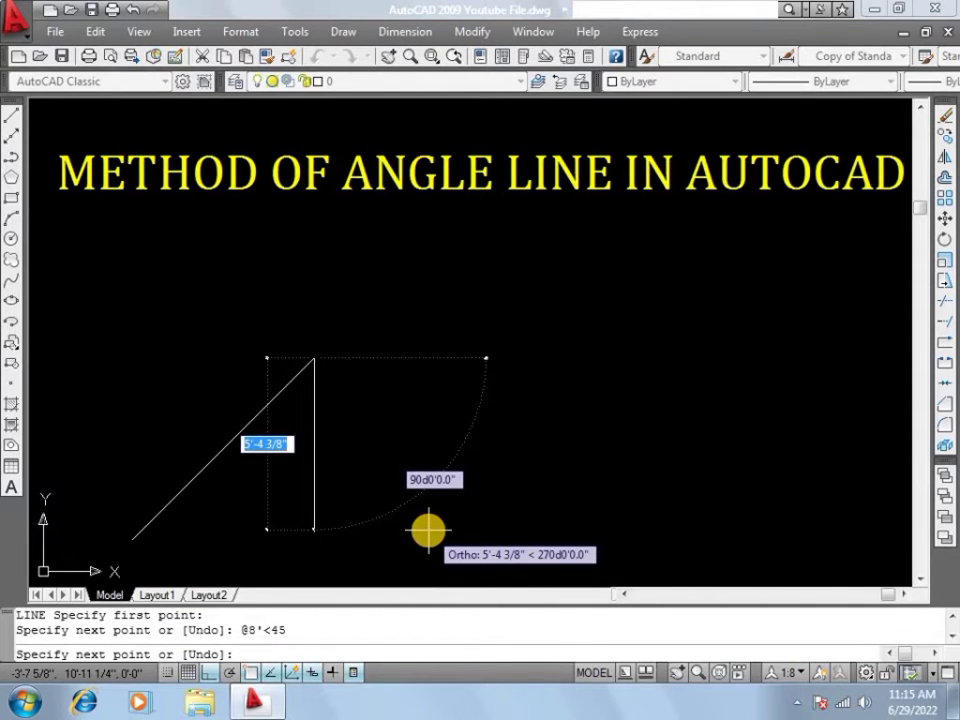
key("Escape")
key("Escape")
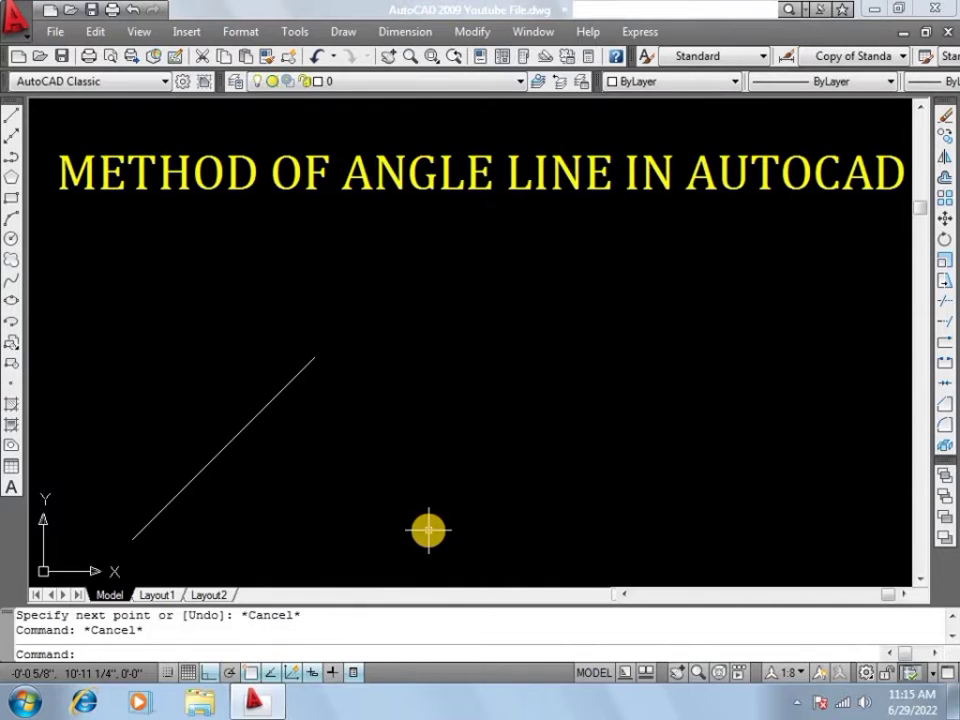
Draw a horizontal base line to the right from the diagonal's lower endpoint
type("l")
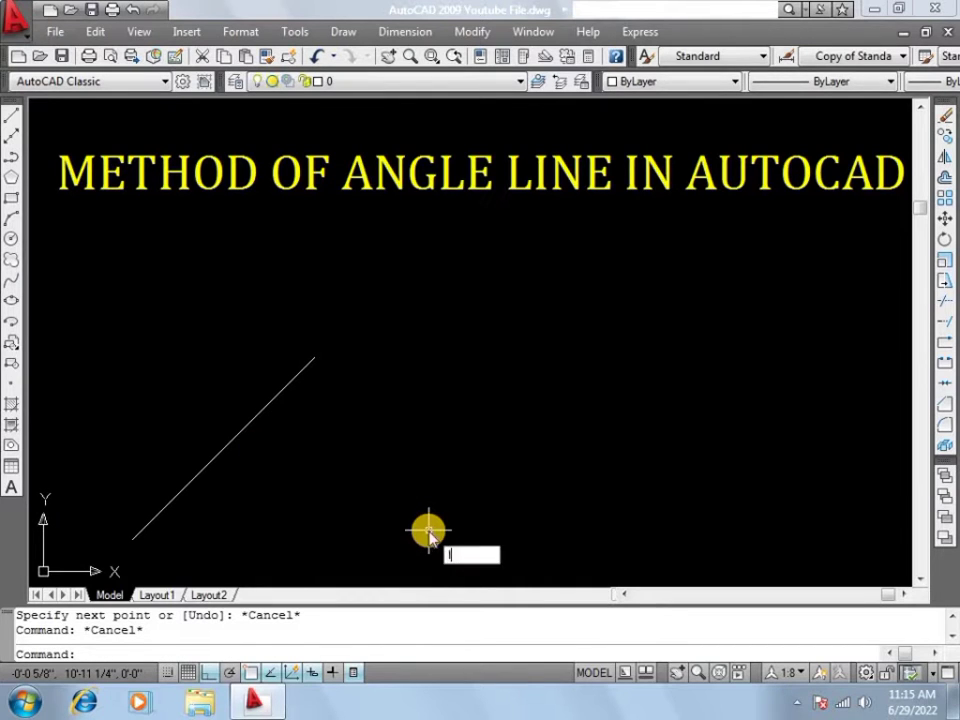
key("Return")
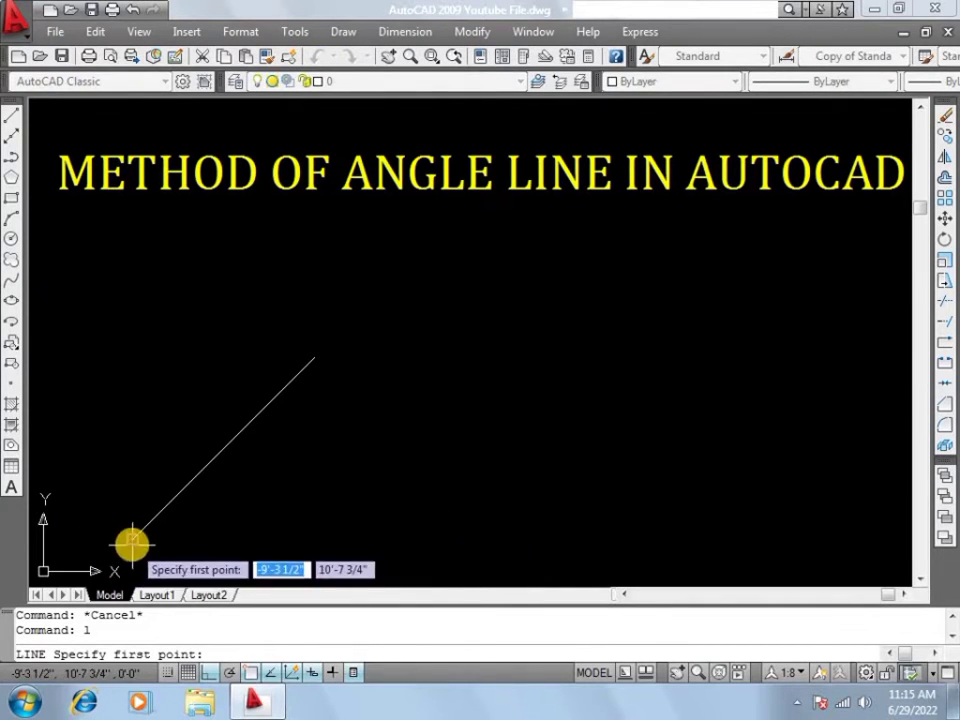
left_click(131, 540)
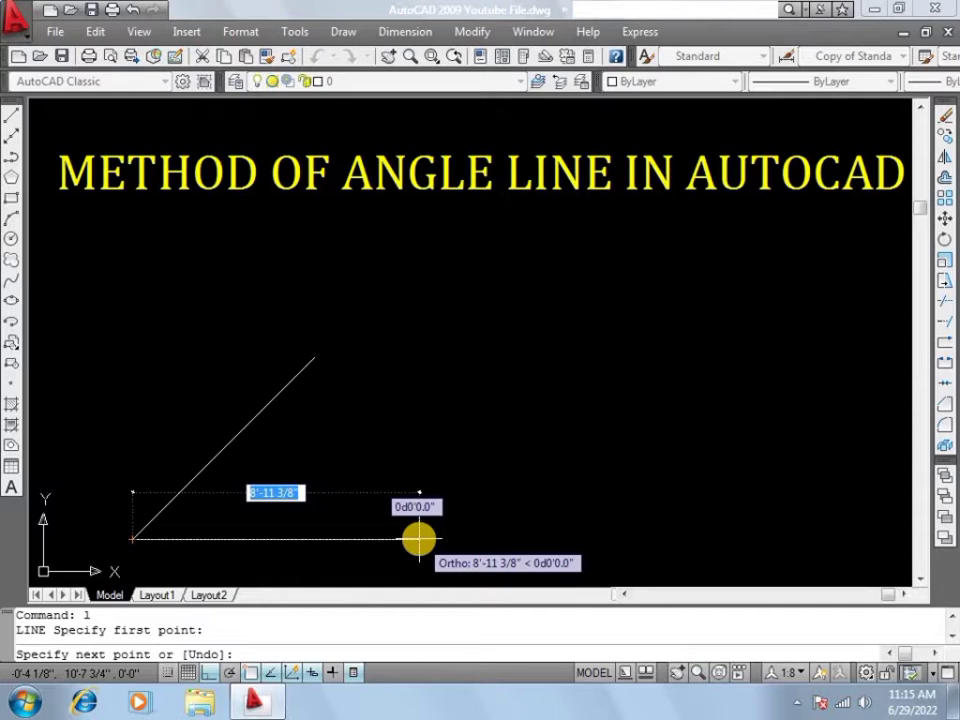
left_click(418, 540)
key("Escape")
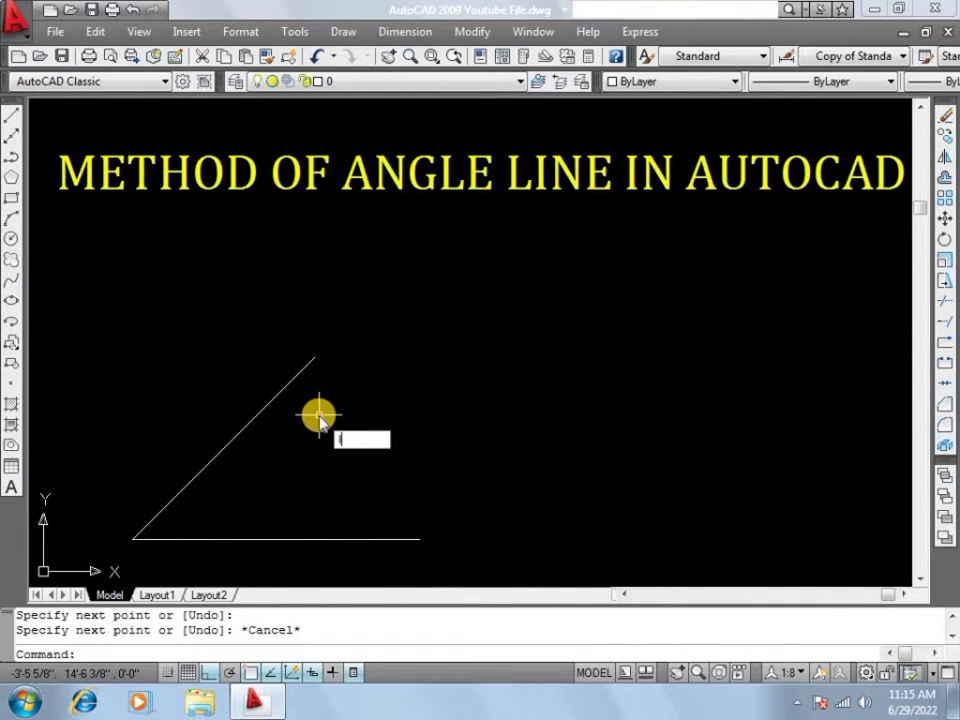
Draw a vertical side from the diagonal's top endpoint down to the base
key("Return")
left_click(315, 360)
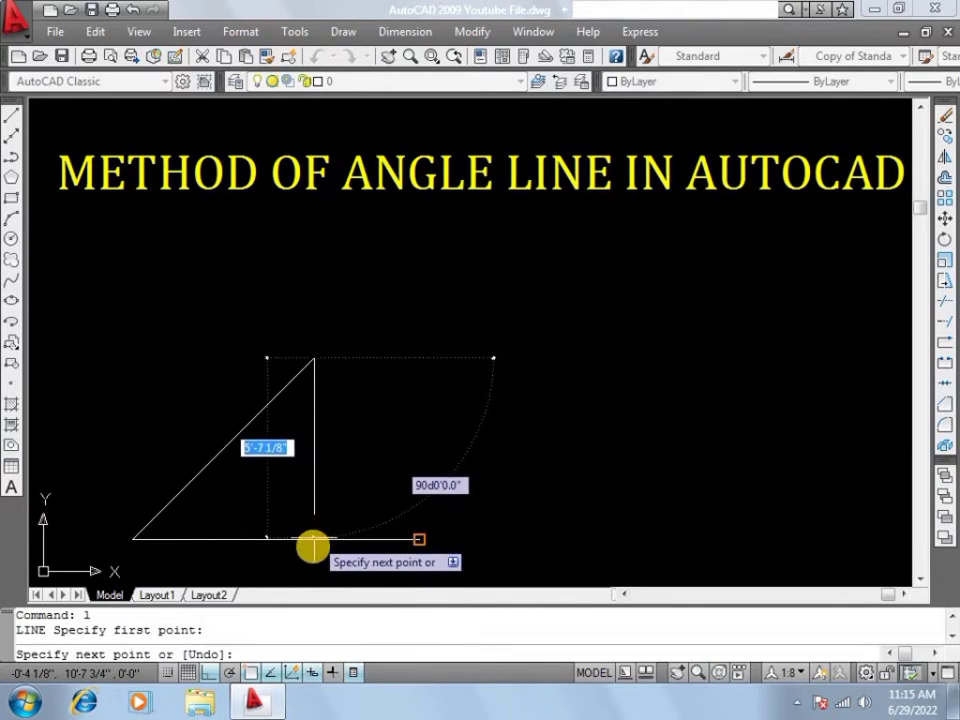
left_click(312, 548)
key("Escape")
key("Escape")
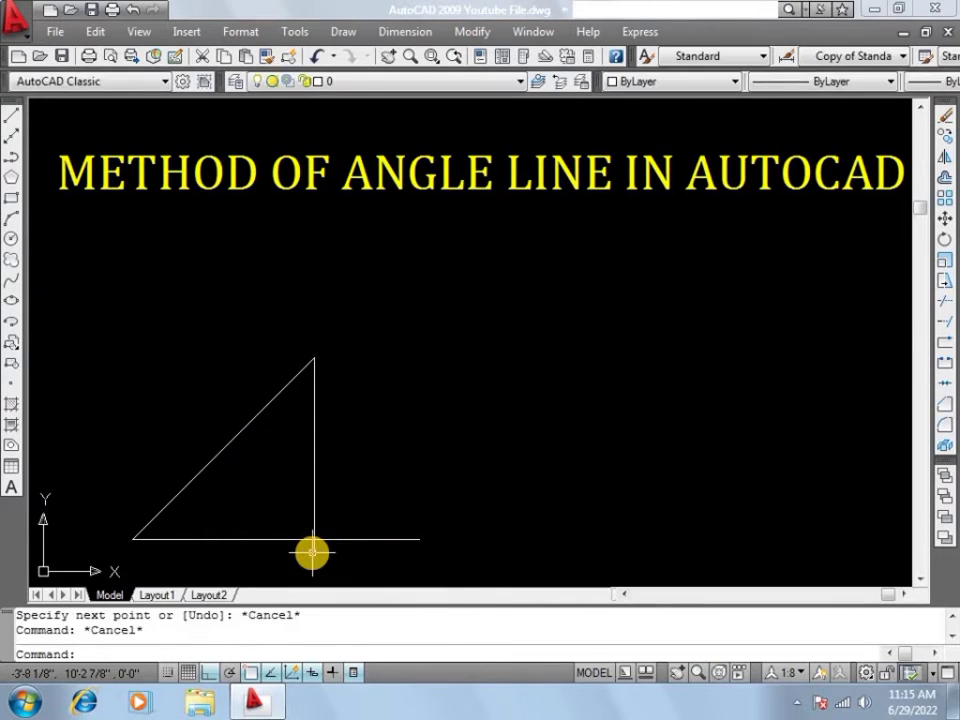
Fillet the base and vertical side so they meet in a clean corner
type("f")
key("Escape")
type("f")
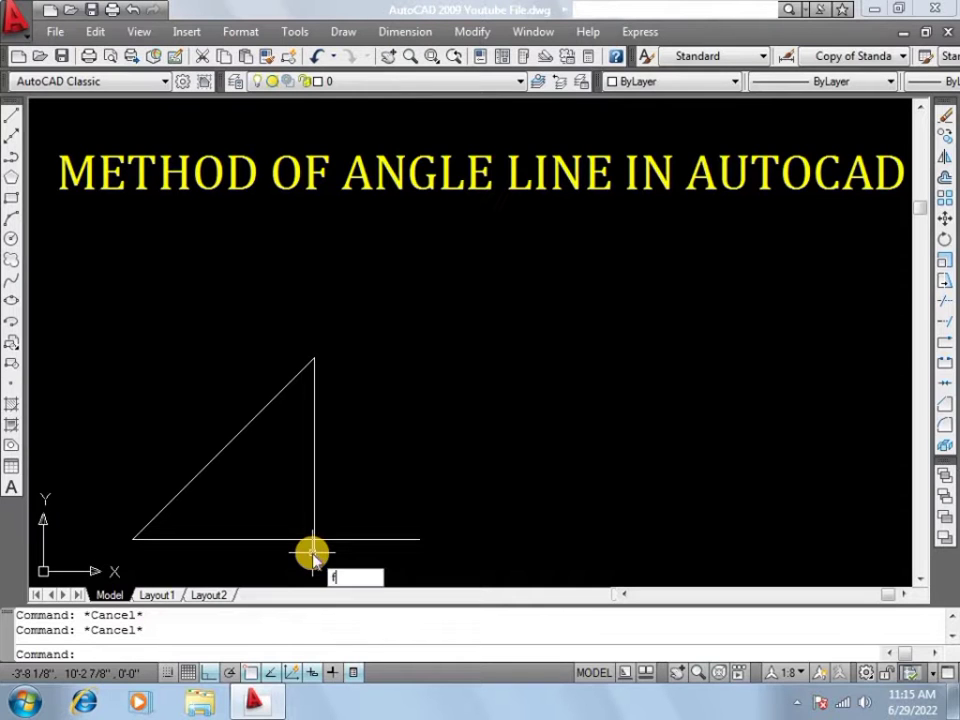
key("Return")
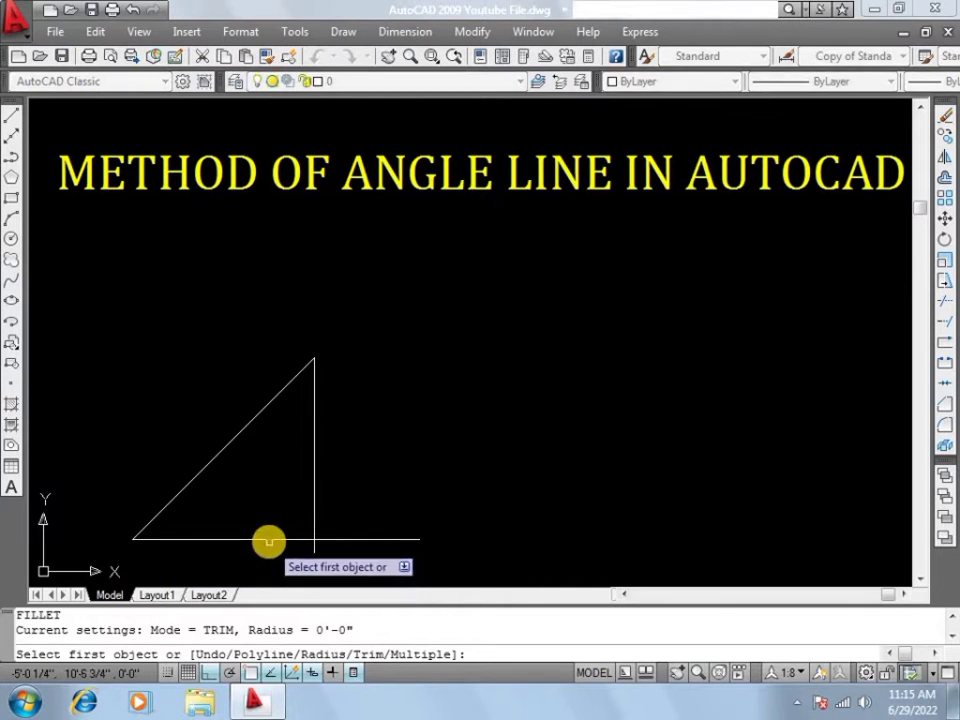
left_click(268, 539)
left_click(315, 507)
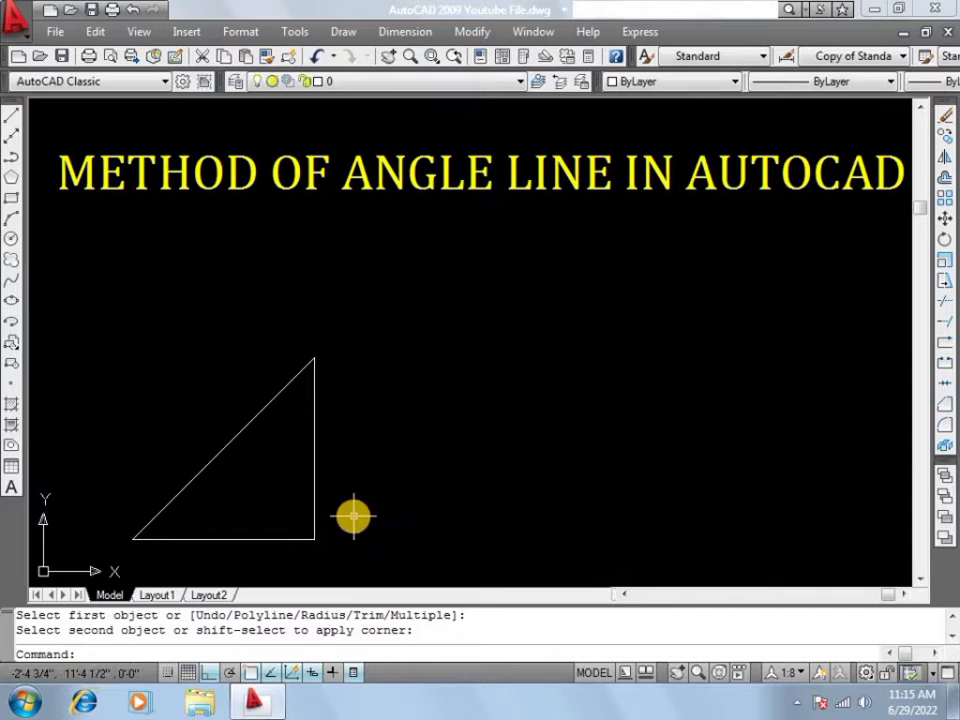
key("Escape")
key("Escape")
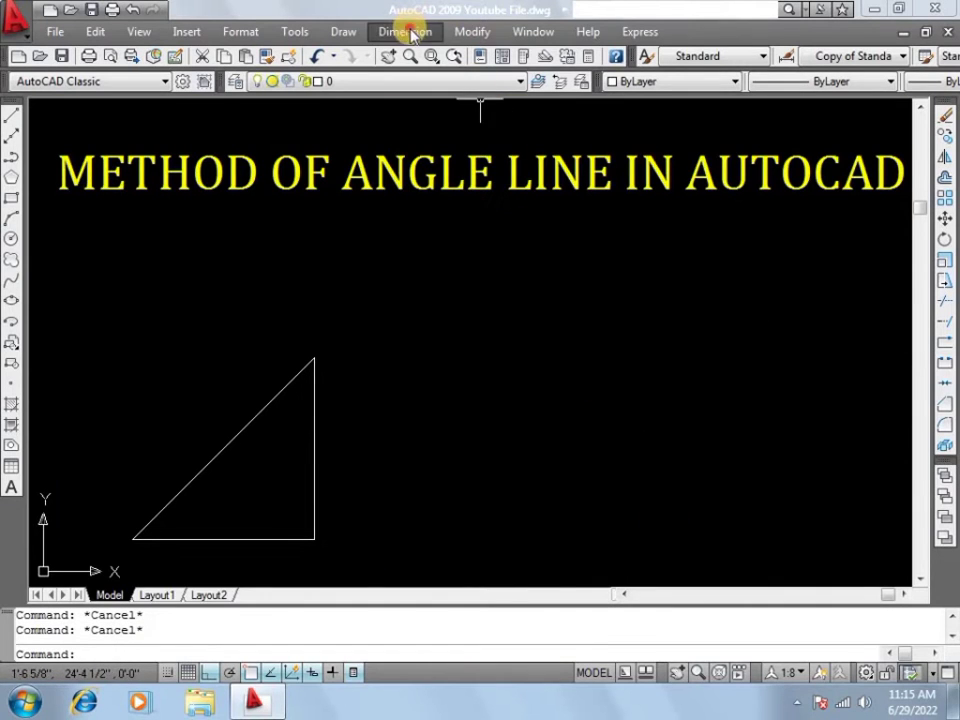
Place an angular dimension between hypotenuse and base, then delete the resulting 135° dimension
left_click(405, 31)
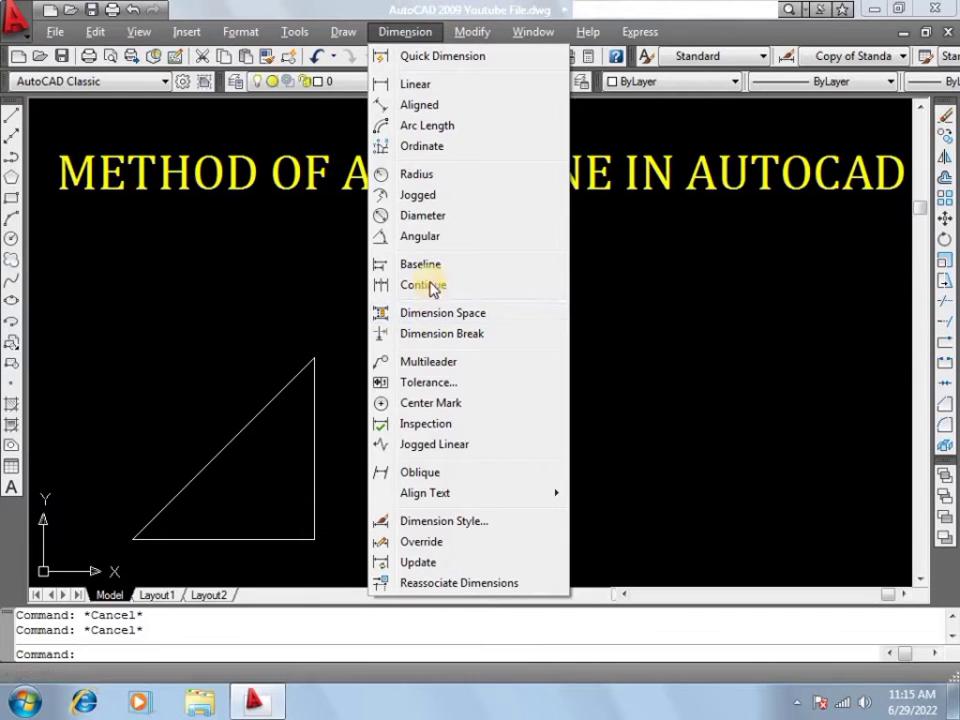
left_click(424, 243)
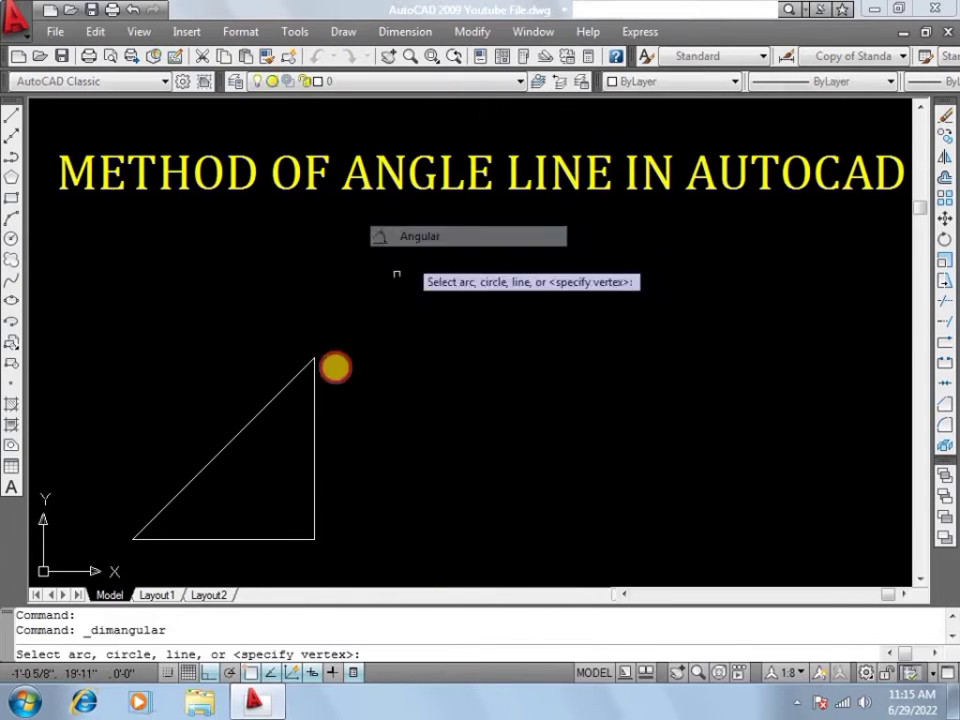
left_click(200, 475)
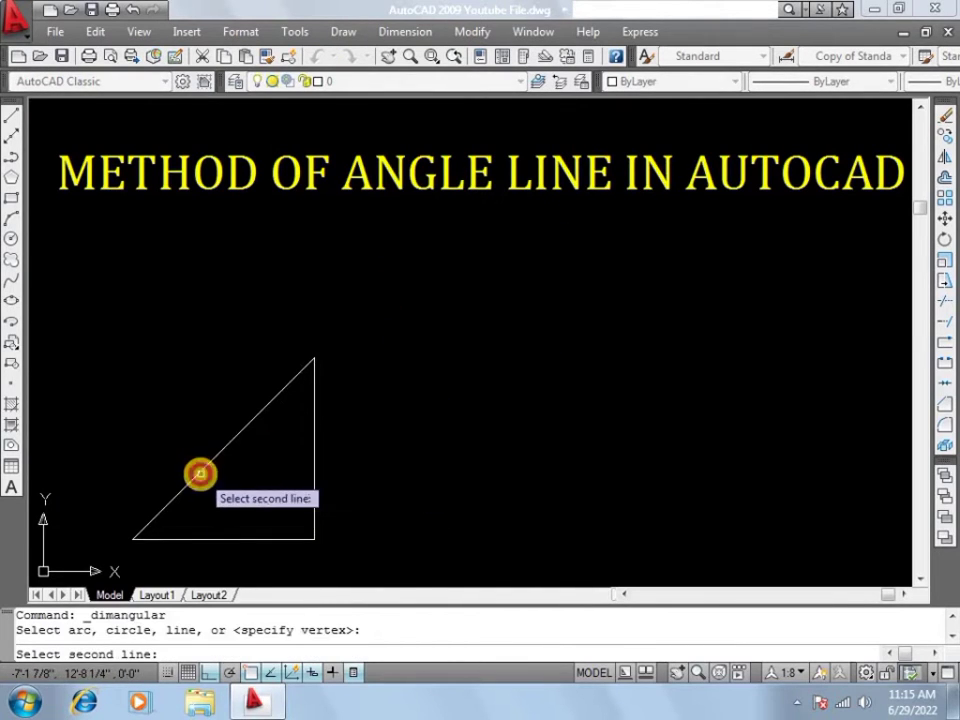
left_click(231, 538)
scroll(229, 521, "down", 2)
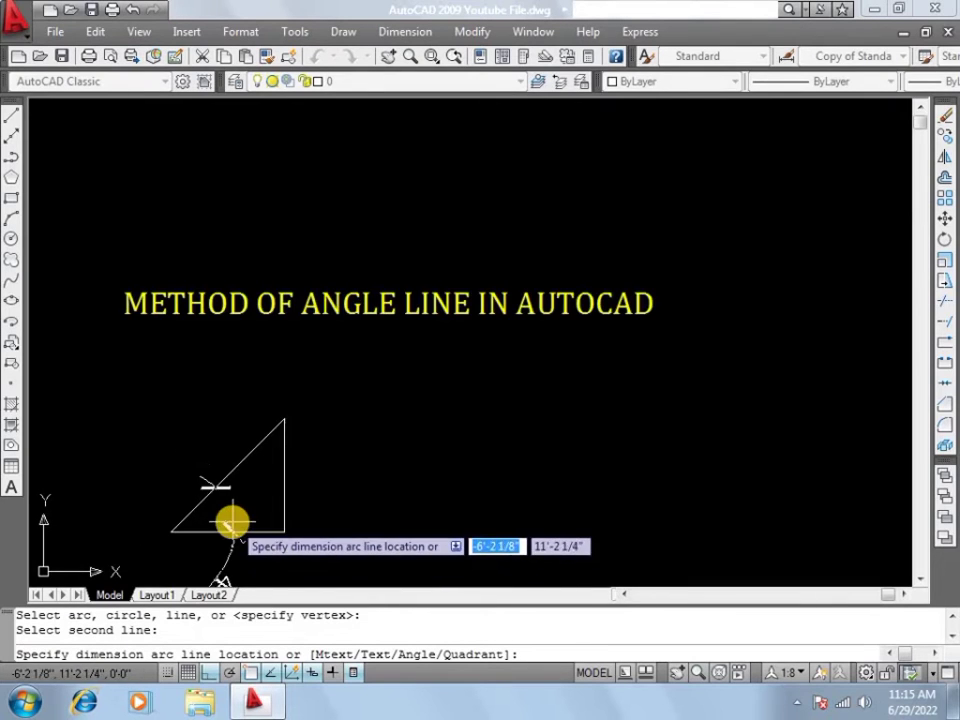
scroll(223, 450, "down", 2)
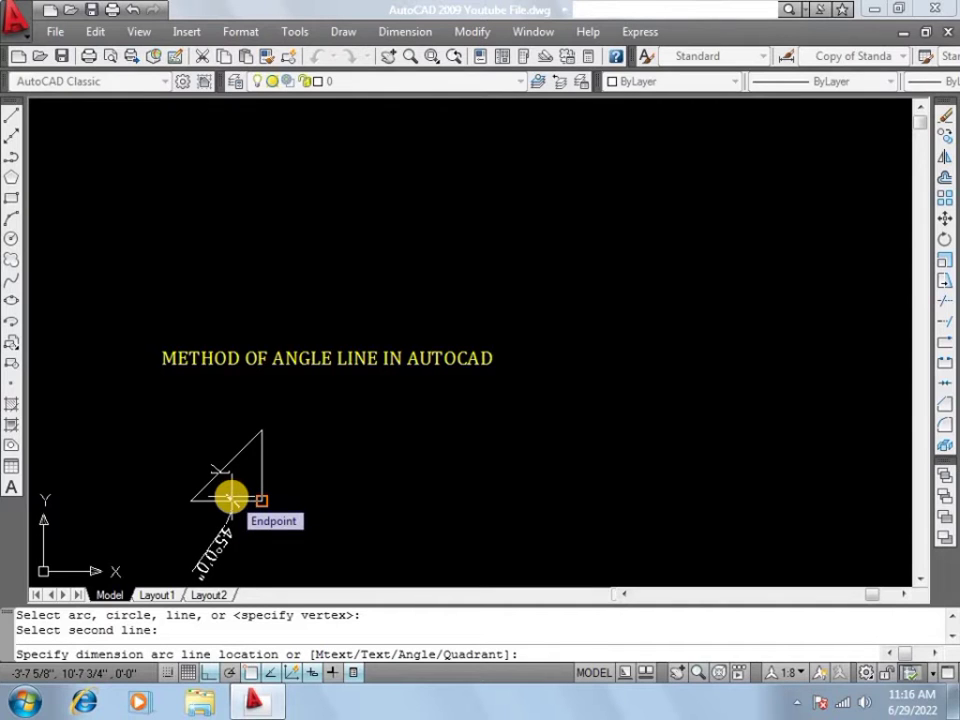
scroll(231, 497, "up", 1)
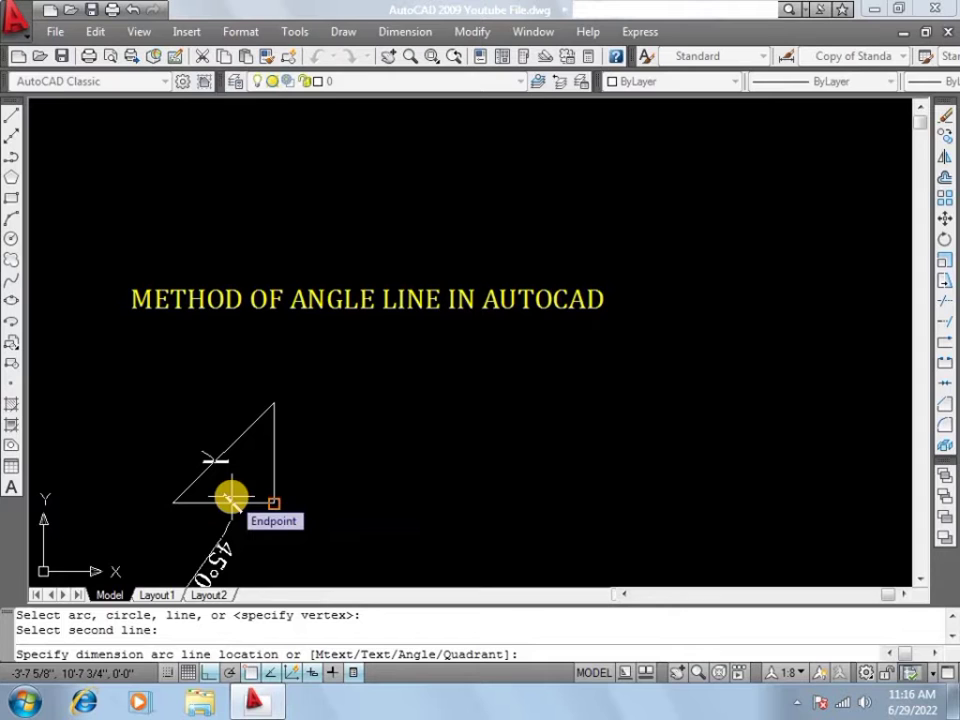
left_click(230, 496)
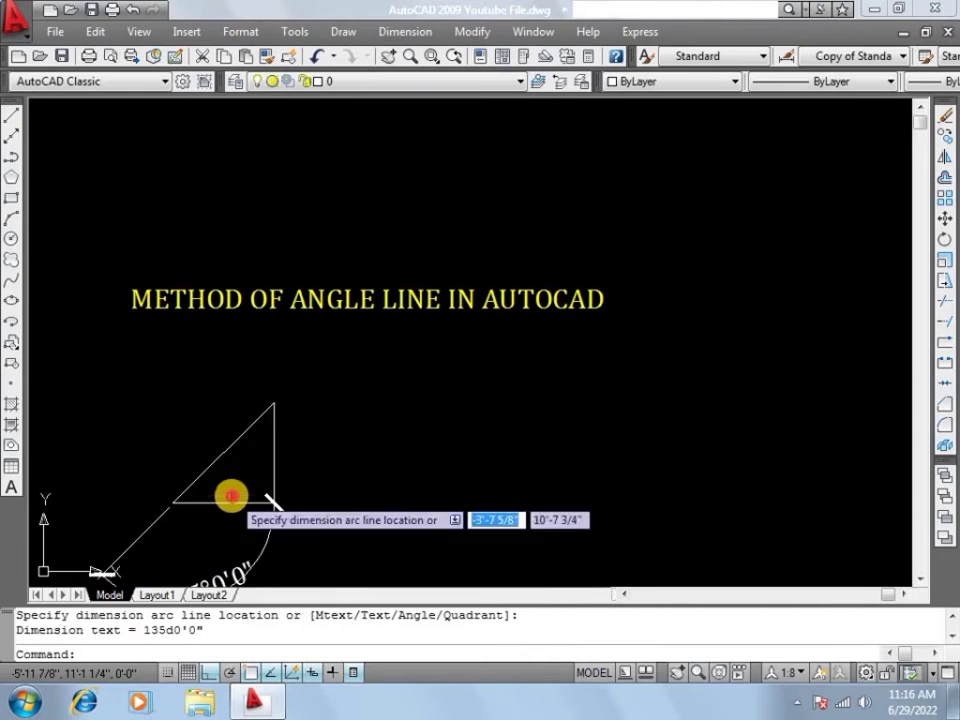
left_click(268, 540)
key("Delete")
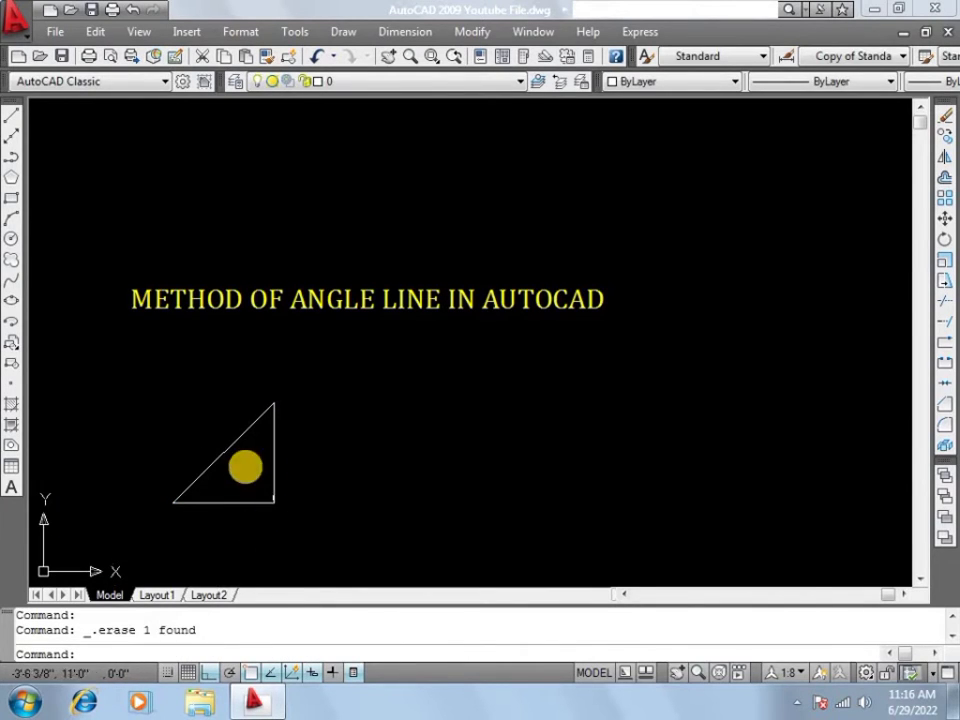
Add an aligned 8' dimension from the lower-left corner to the top vertex
left_click(404, 33)
left_click(419, 102)
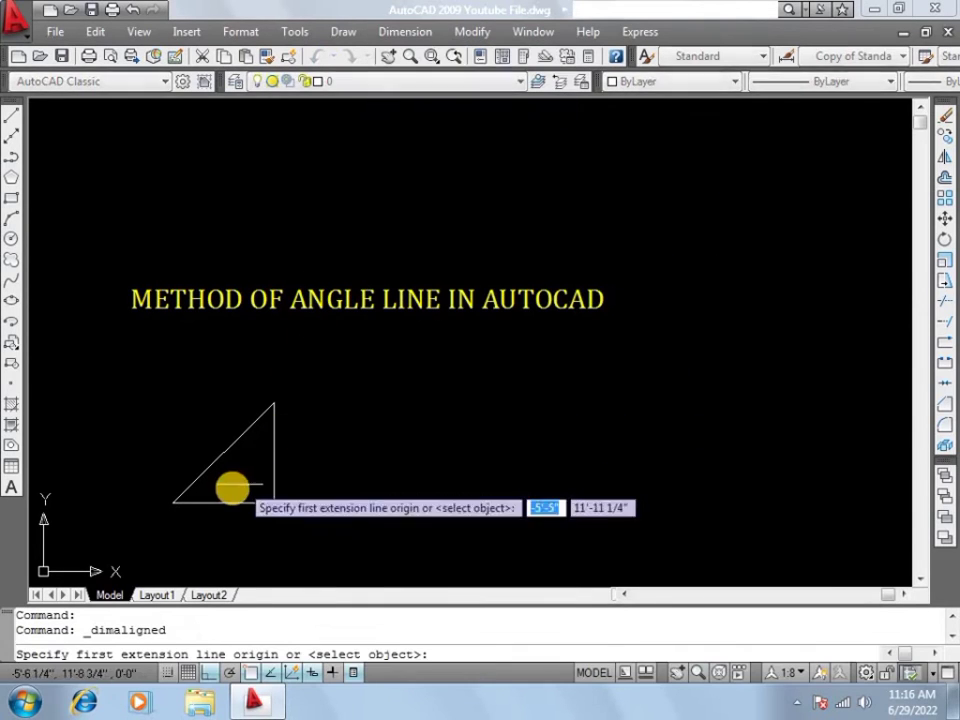
left_click(171, 500)
left_click(273, 402)
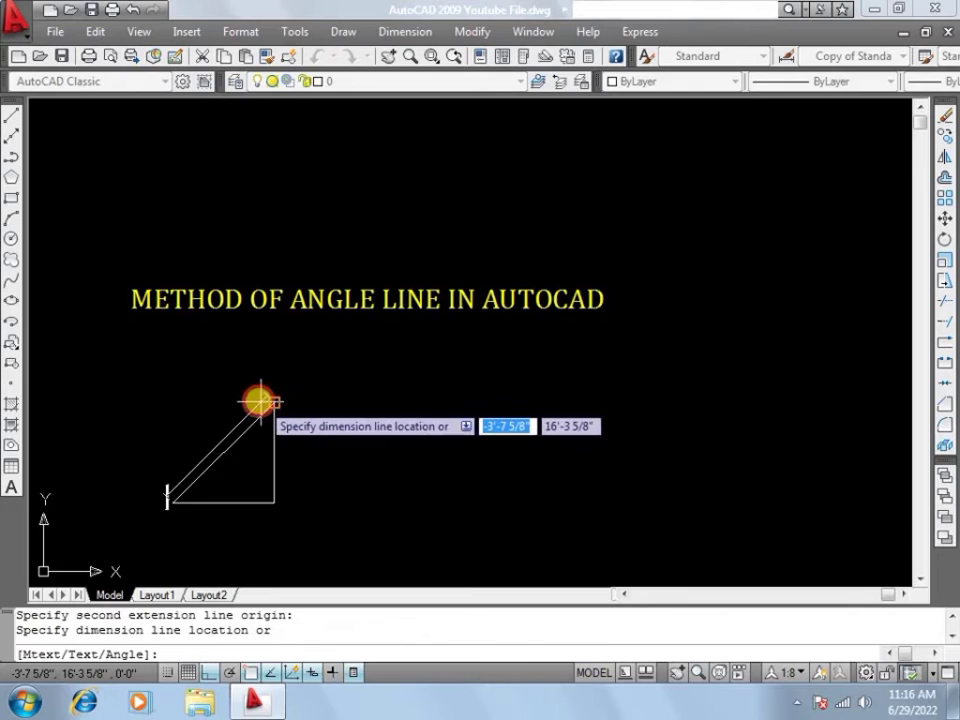
left_click(253, 399)
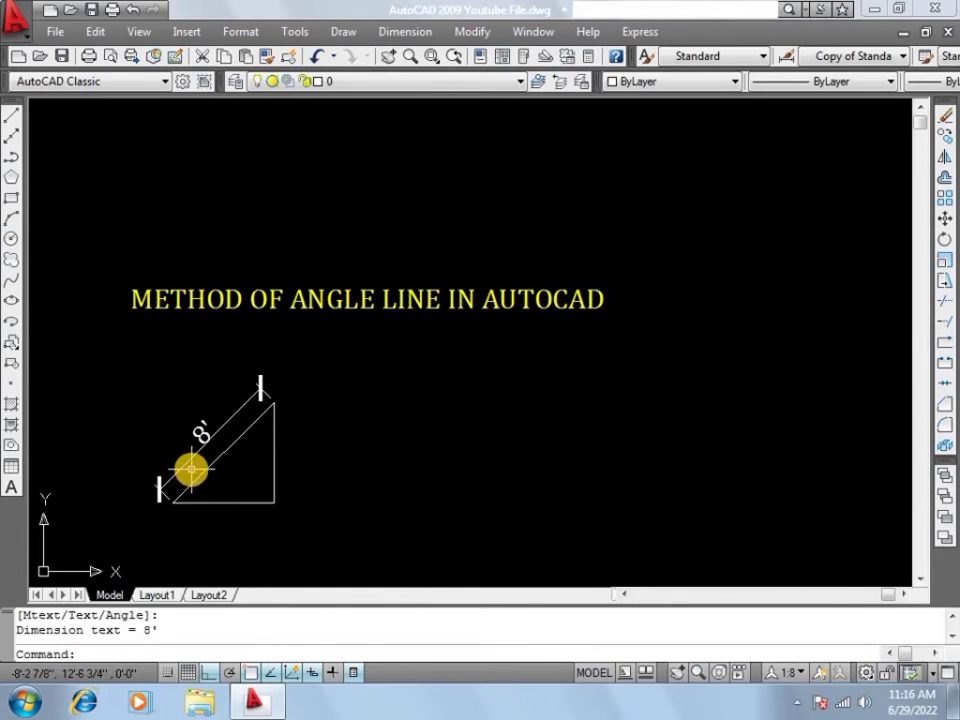
scroll(191, 489, "up", 1)
scroll(199, 492, "up", 1)
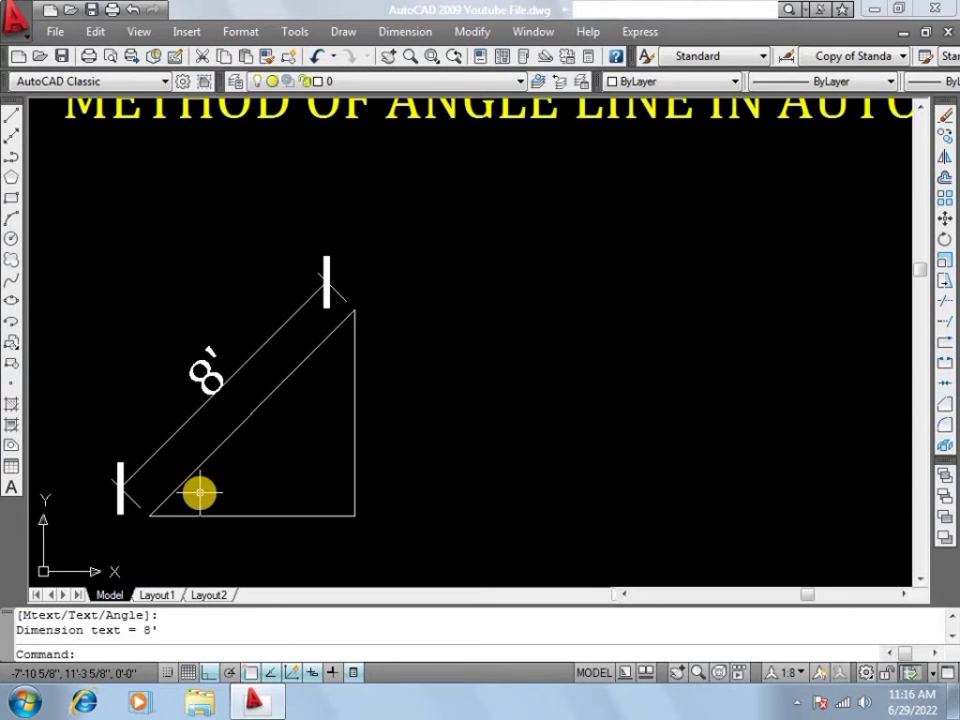
key("Escape")
key("Escape")
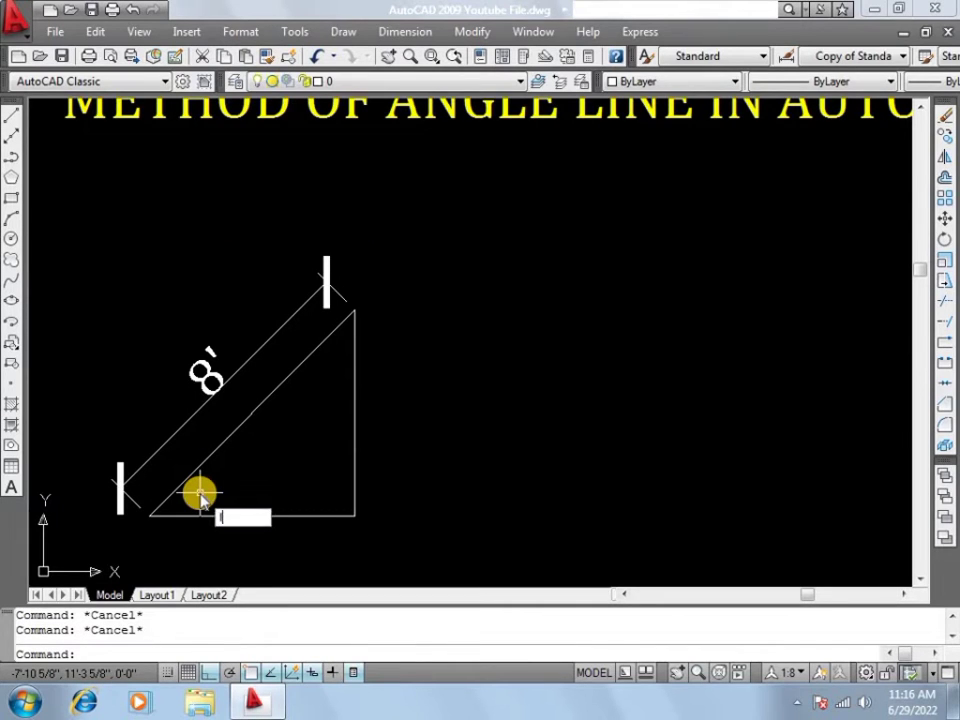
Draw a line entered as @8'<90 from the triangle's lower-left corner, then end LINE
type("l")
key("Return")
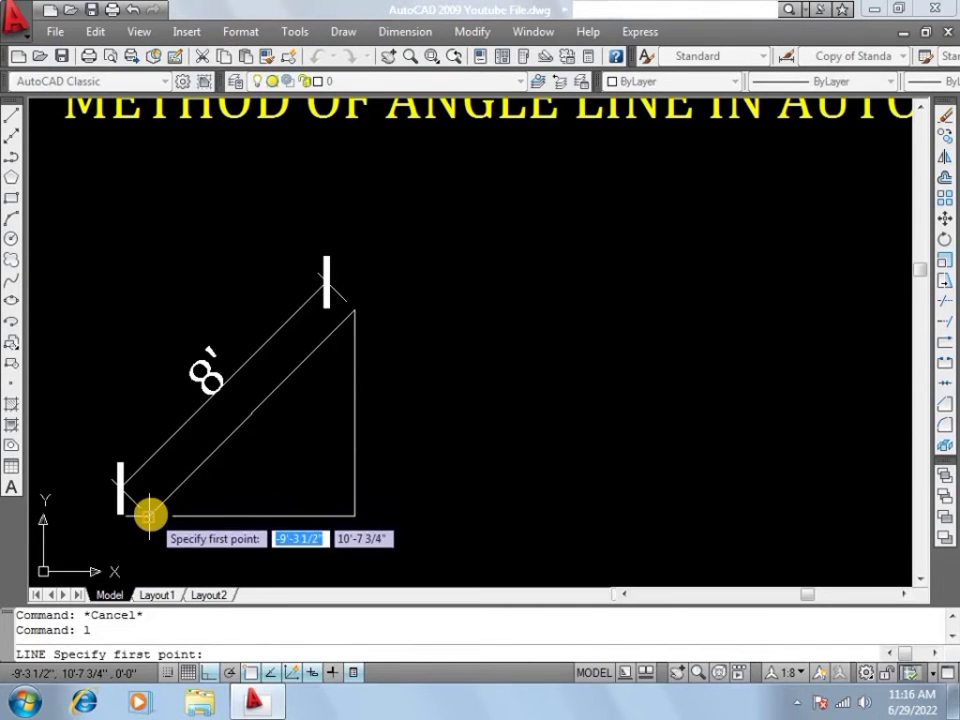
left_click(149, 515)
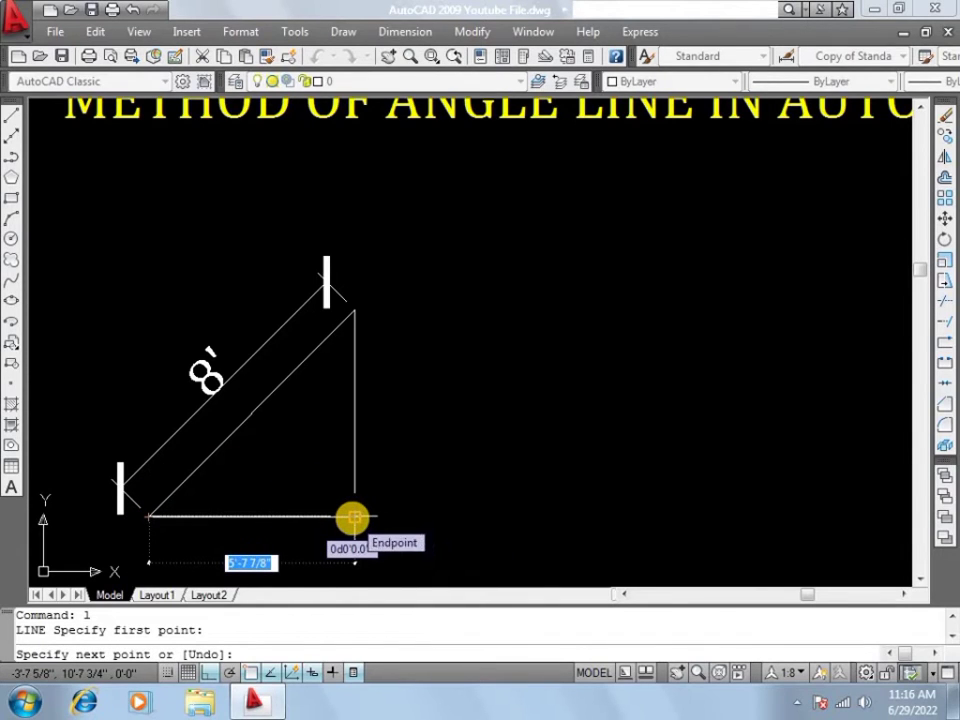
type("8")
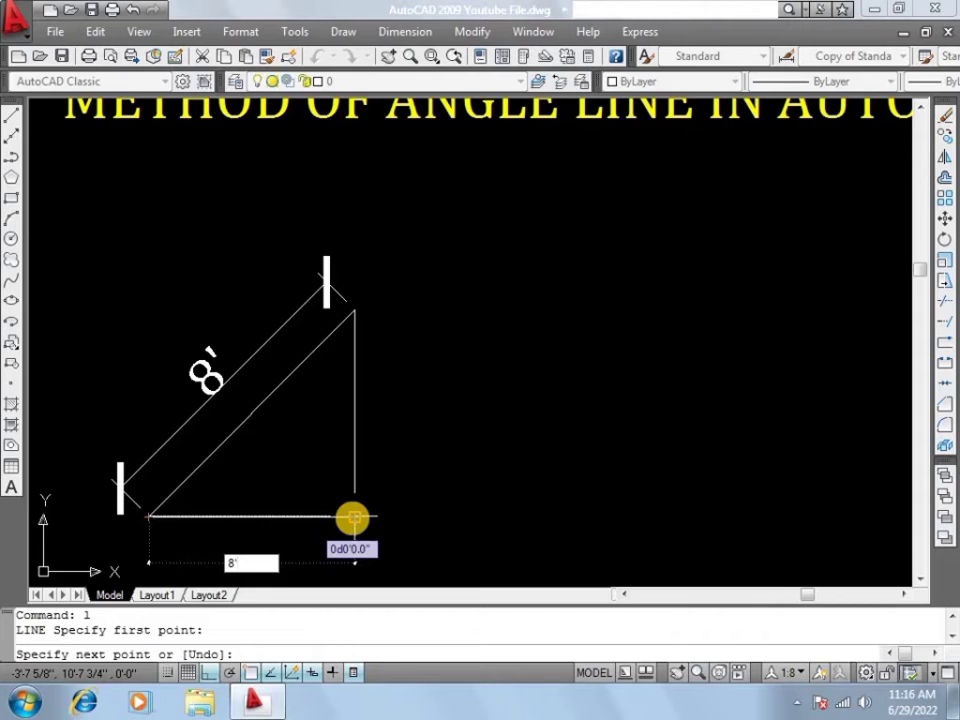
key("Tab")
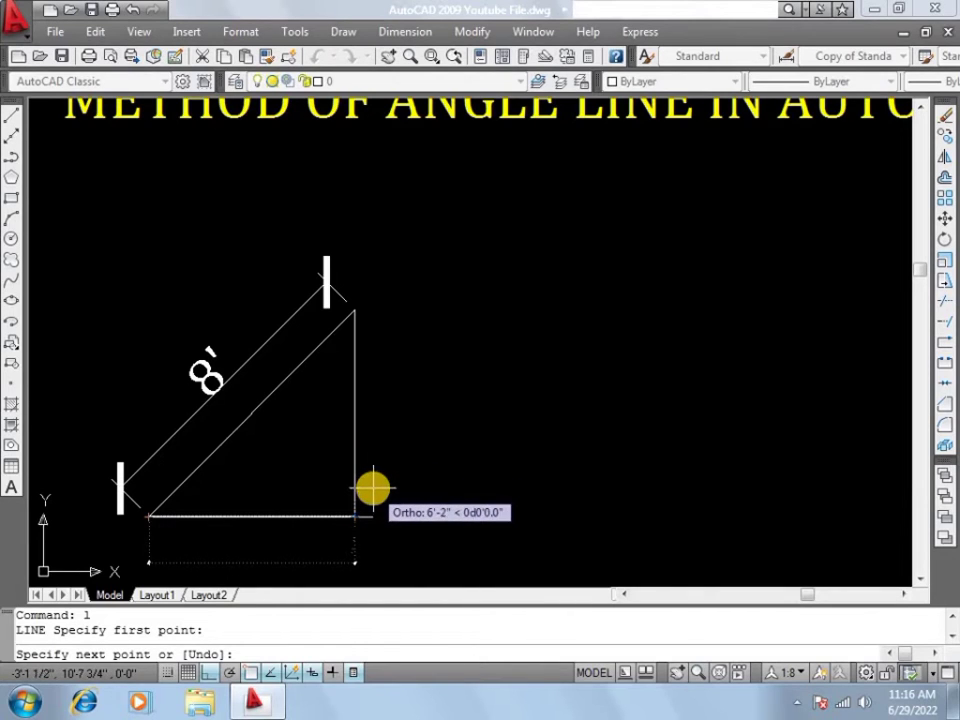
type("8'")
key("Tab")
type("9")
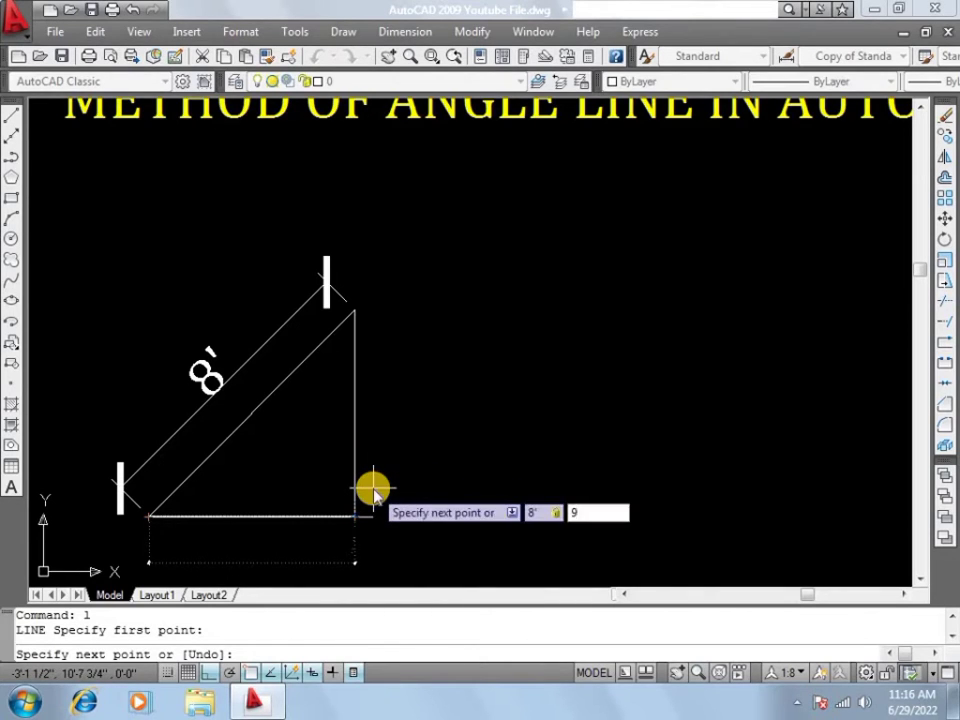
key("Return")
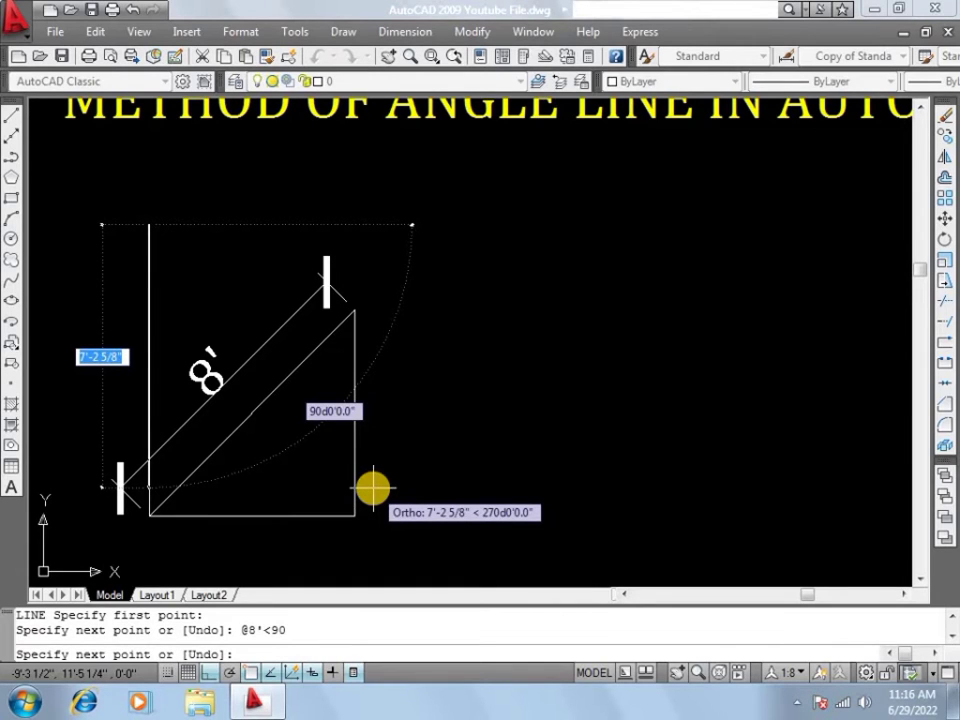
key("Escape")
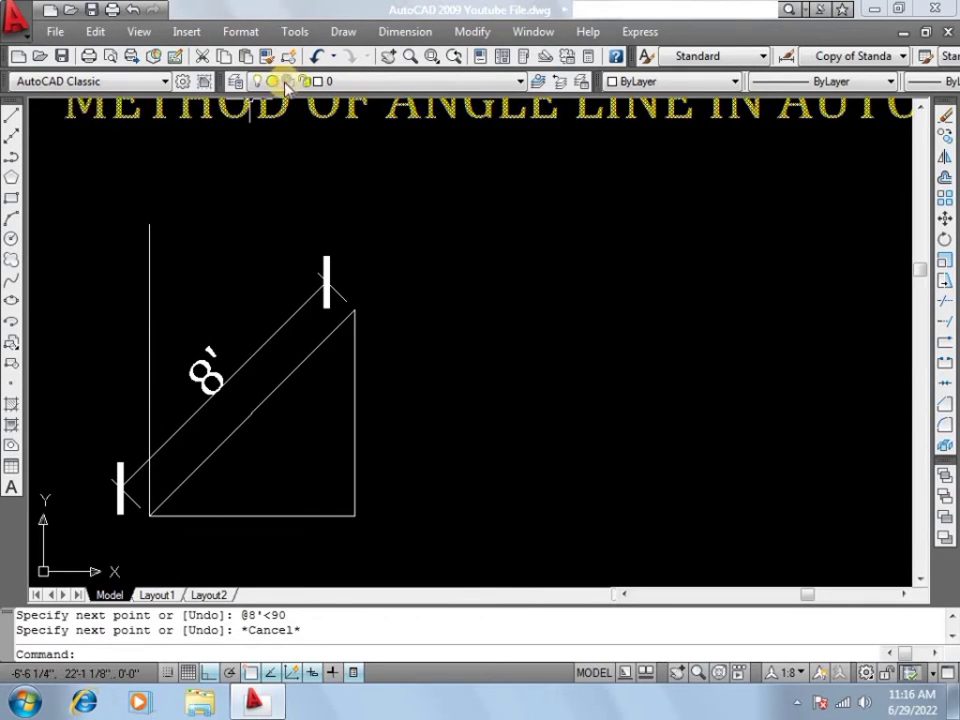
Add a 90°0'0" angular dimension between the triangle's base and the new vertical line
left_click(412, 32)
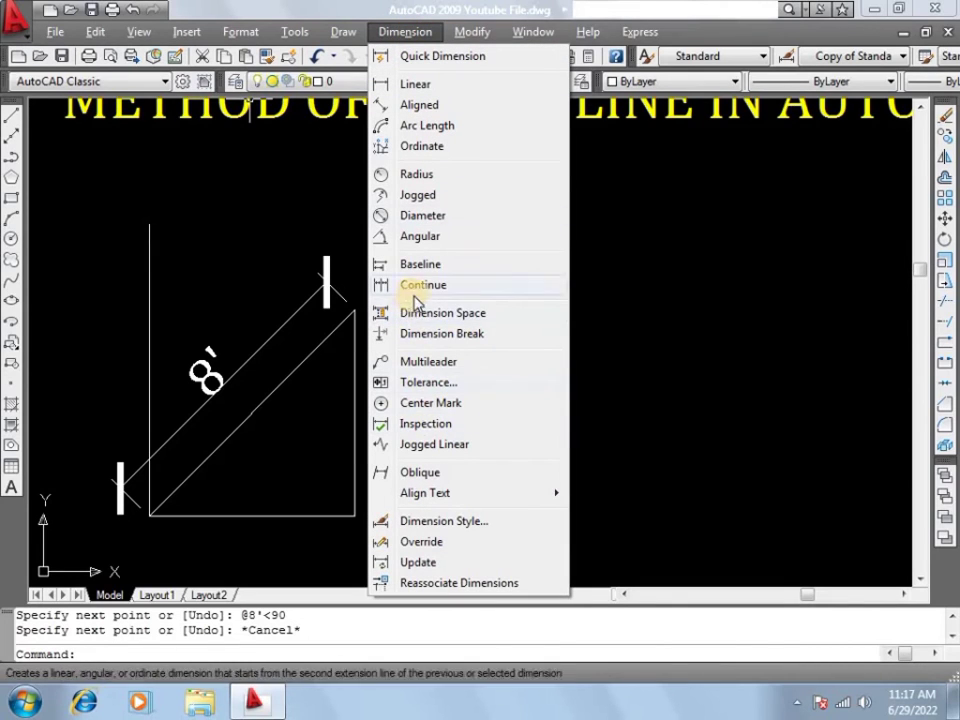
left_click(420, 237)
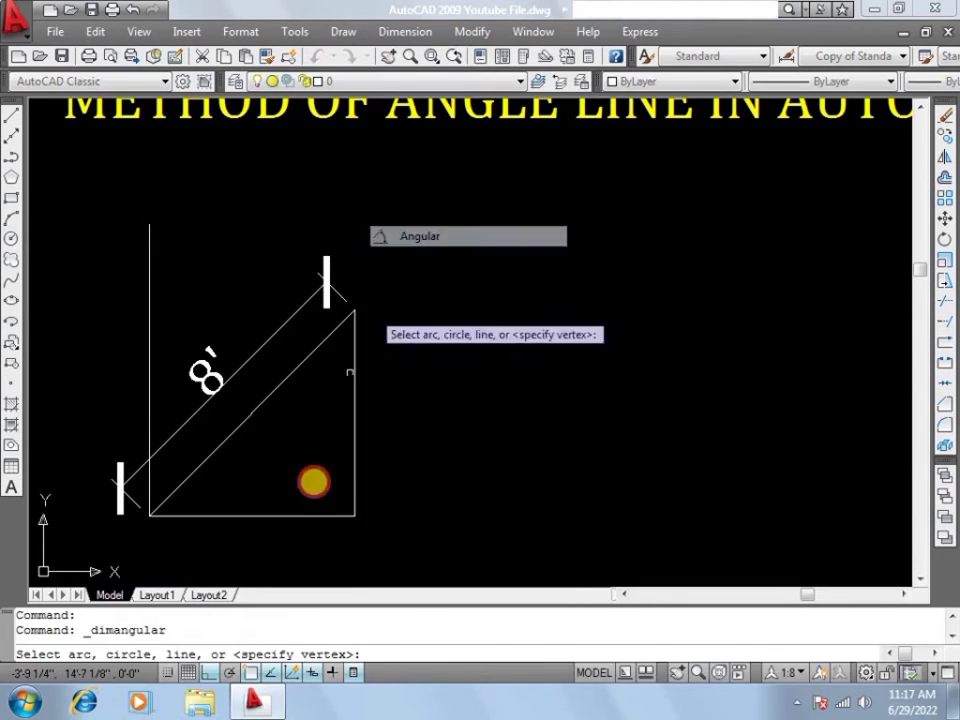
left_click(258, 515)
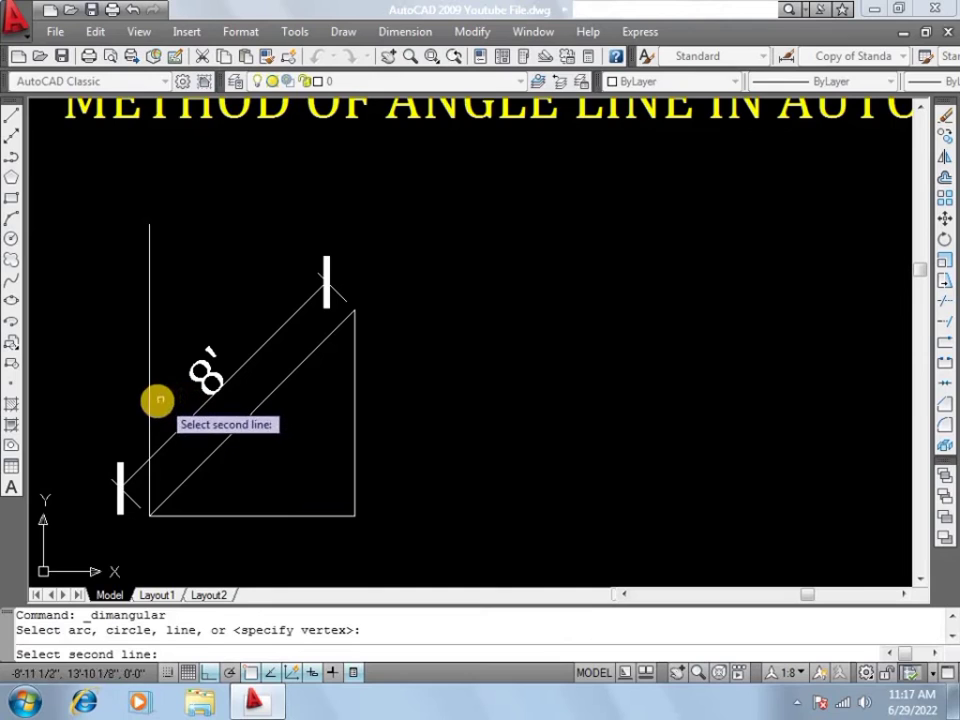
left_click(150, 401)
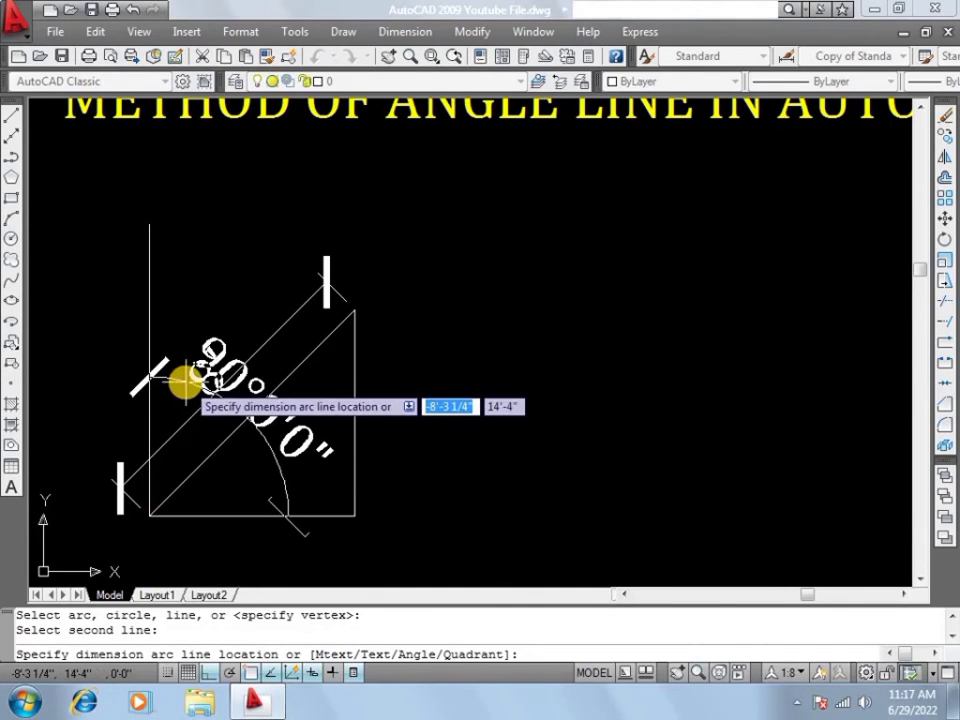
left_click(222, 322)
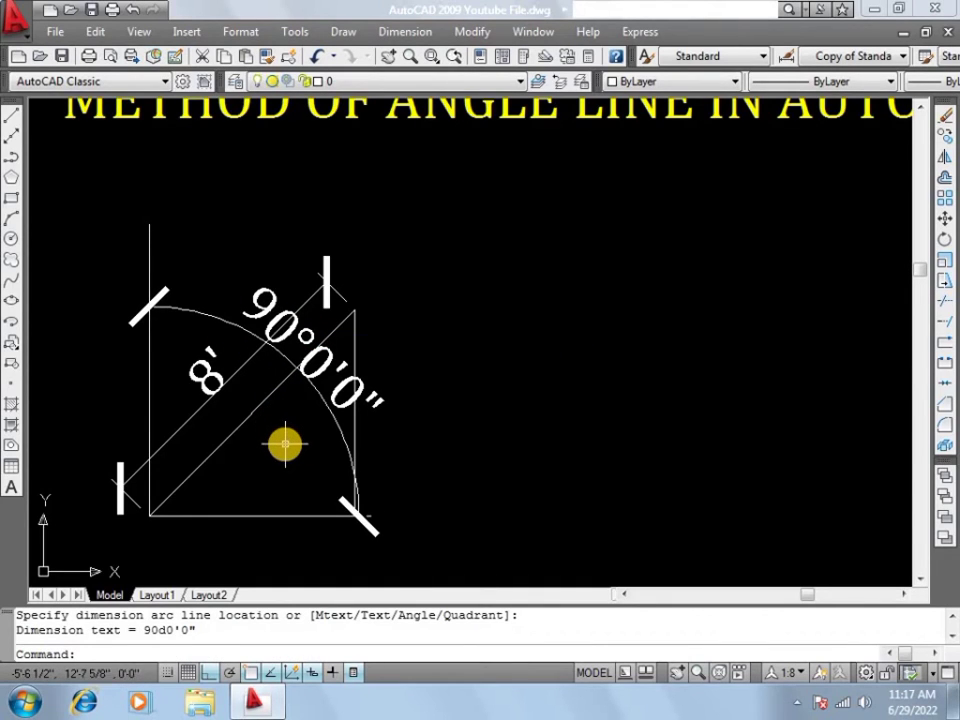
scroll(147, 386, "down", 2)
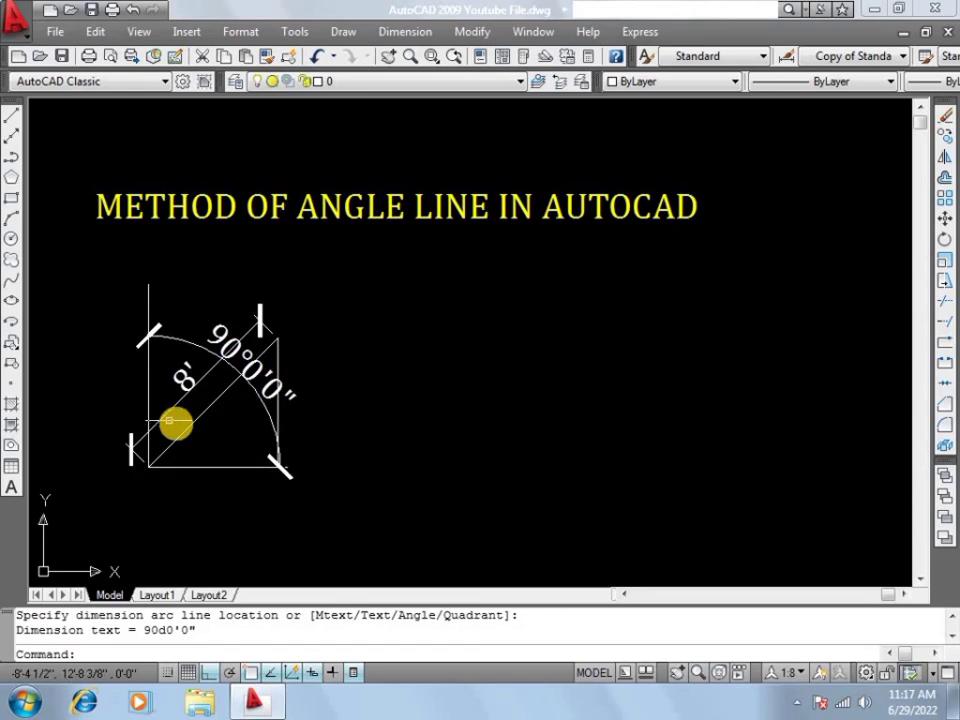
scroll(146, 413, "up", 1)
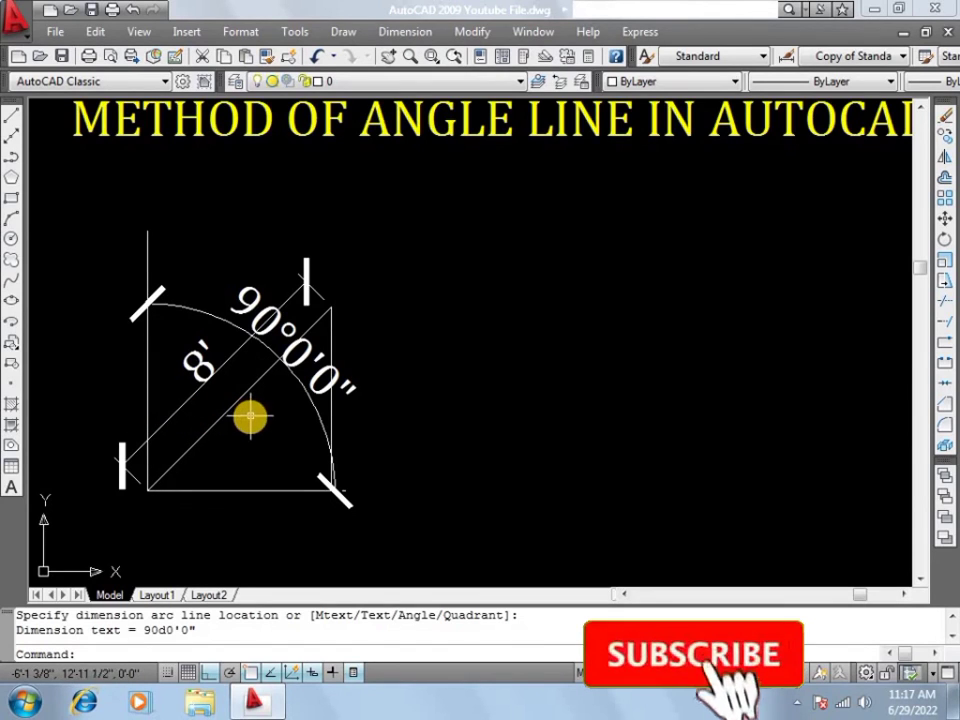